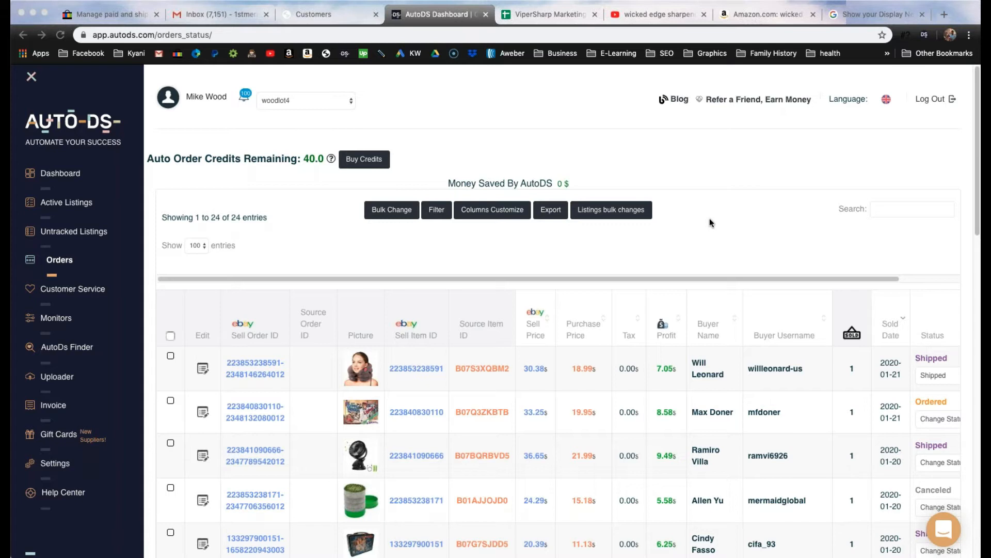
Look through the AutoDS orders list, checking the sold items' prices, profits and statuses
scroll(709, 218, "down", 1)
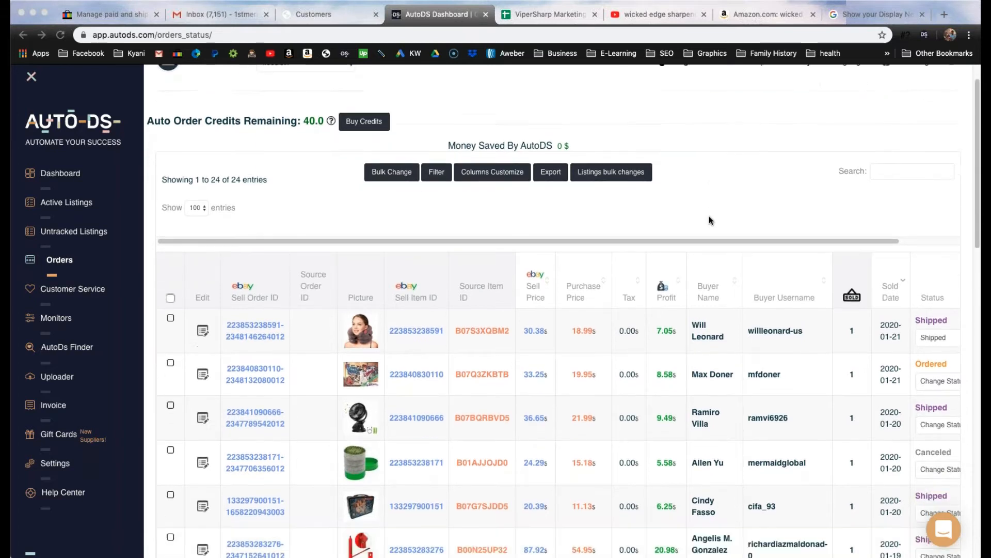
scroll(708, 218, "up", 1)
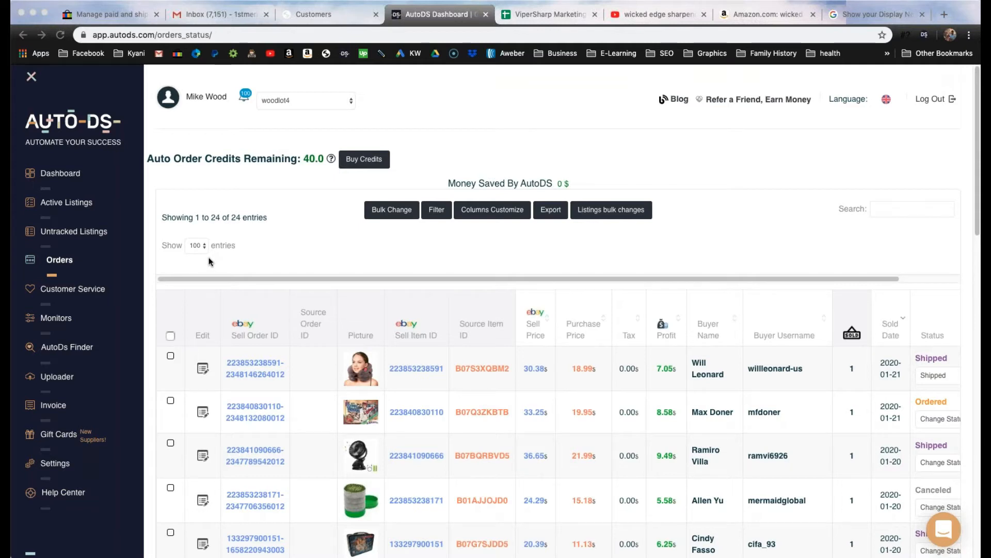
scroll(264, 256, "down", 5)
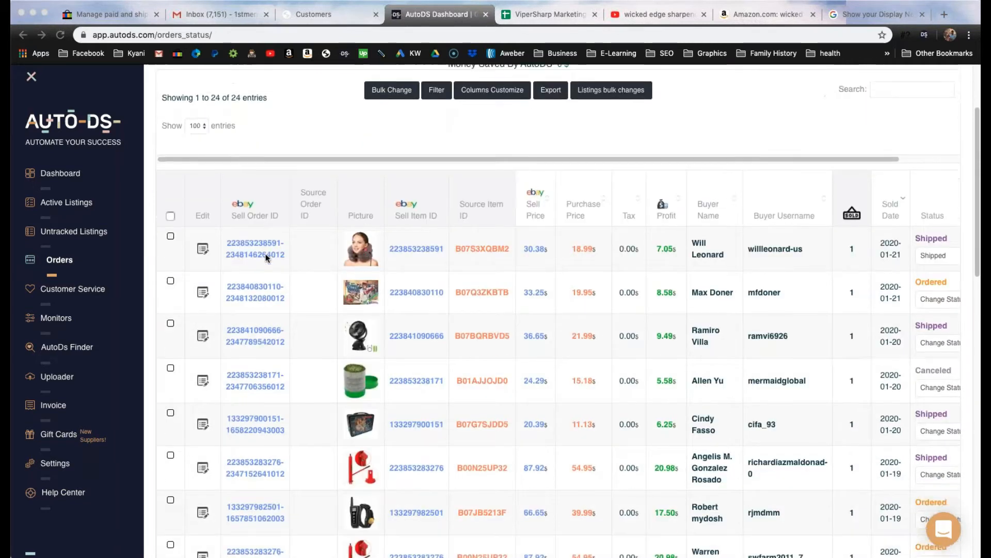
scroll(266, 253, "down", 3)
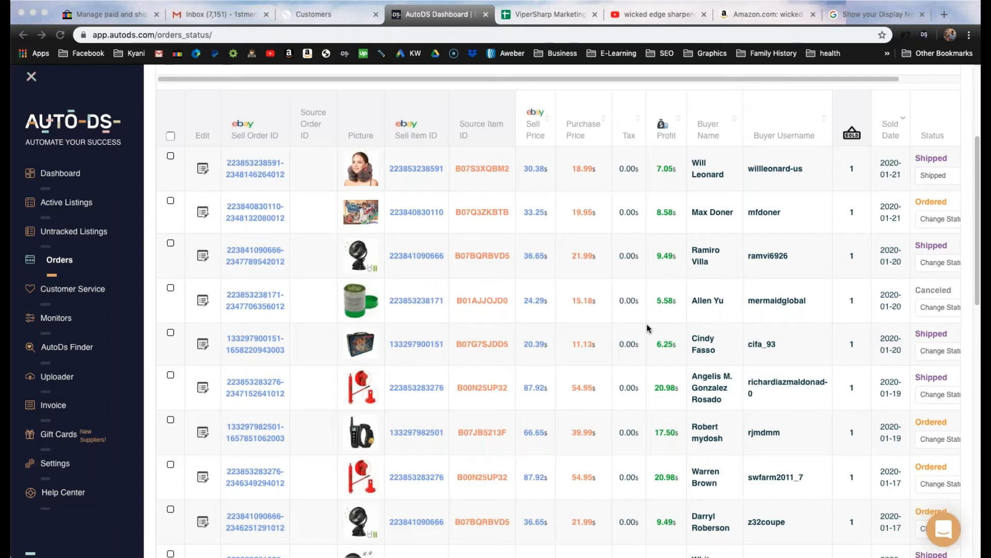
scroll(651, 325, "down", 2)
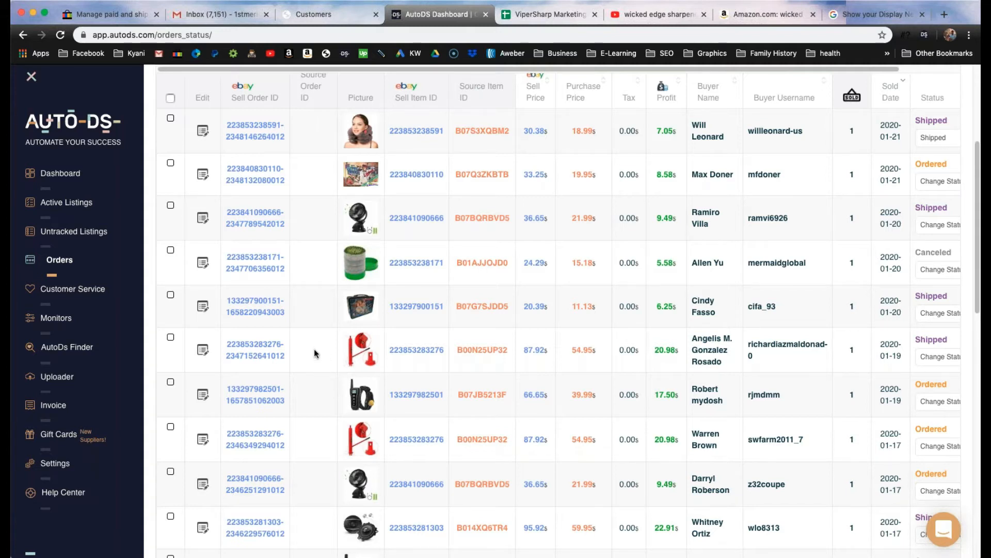
scroll(317, 354, "up", 5)
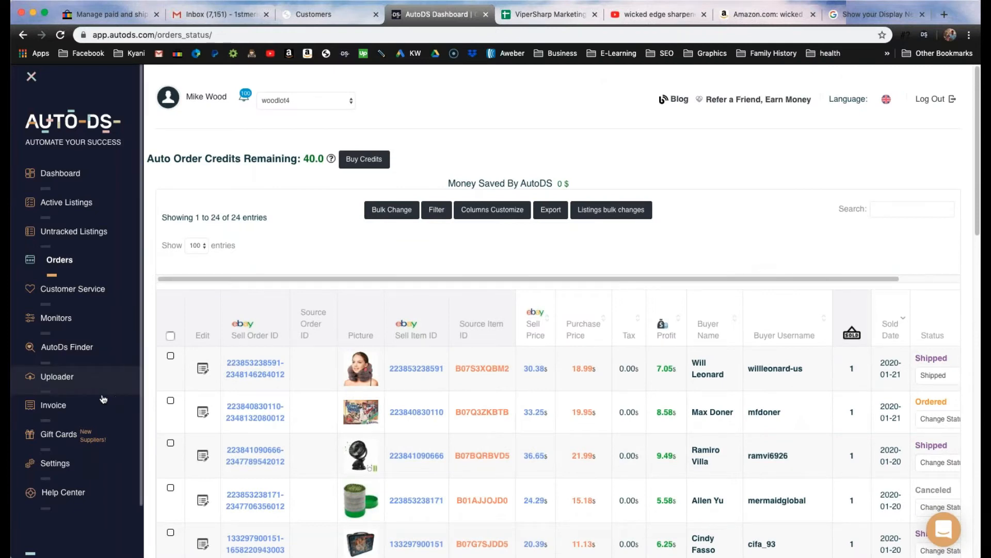
Open the Products Monitor and examine the Amazon, Walmart, Banggood, AliExpress and Homedepot supplier settings
left_click(62, 323)
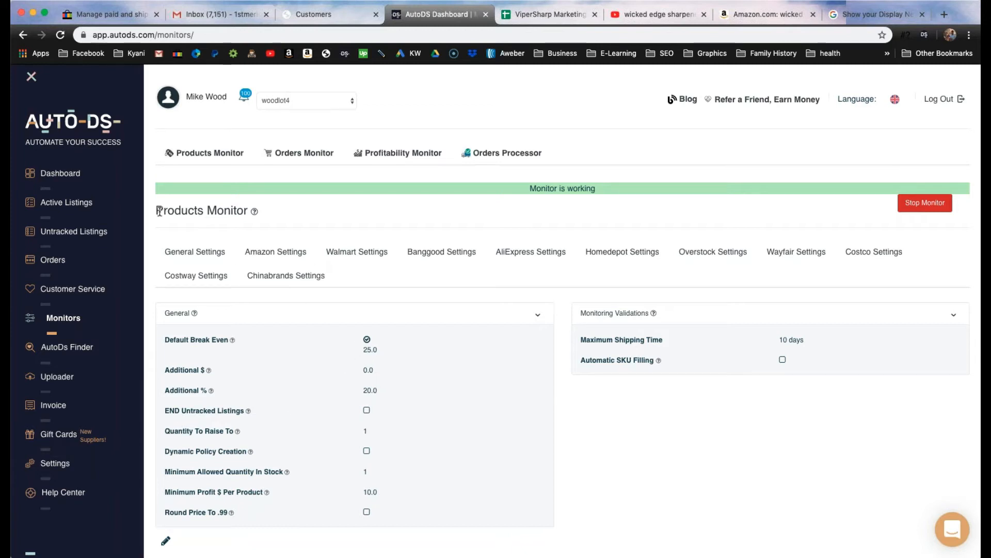
left_click_drag(156, 211, 278, 211)
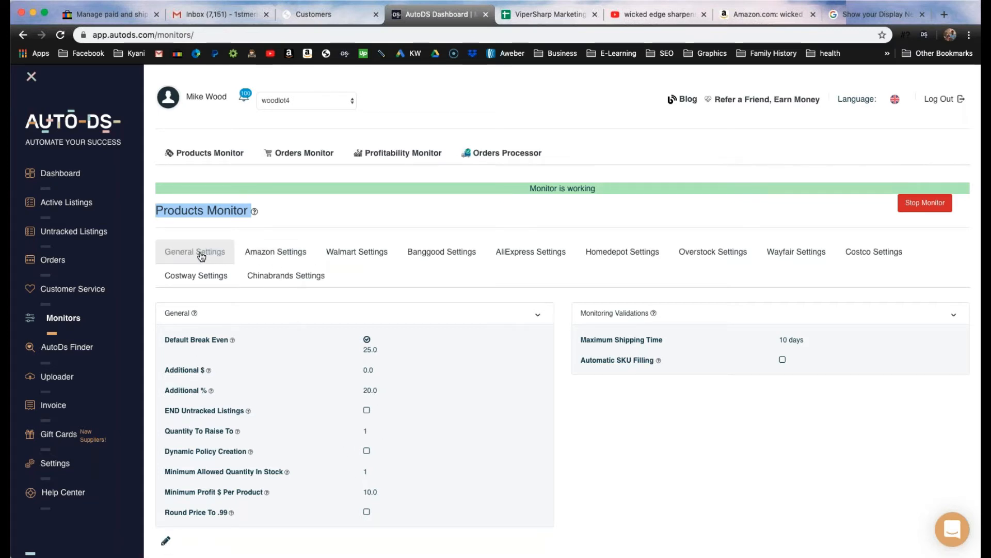
left_click(276, 253)
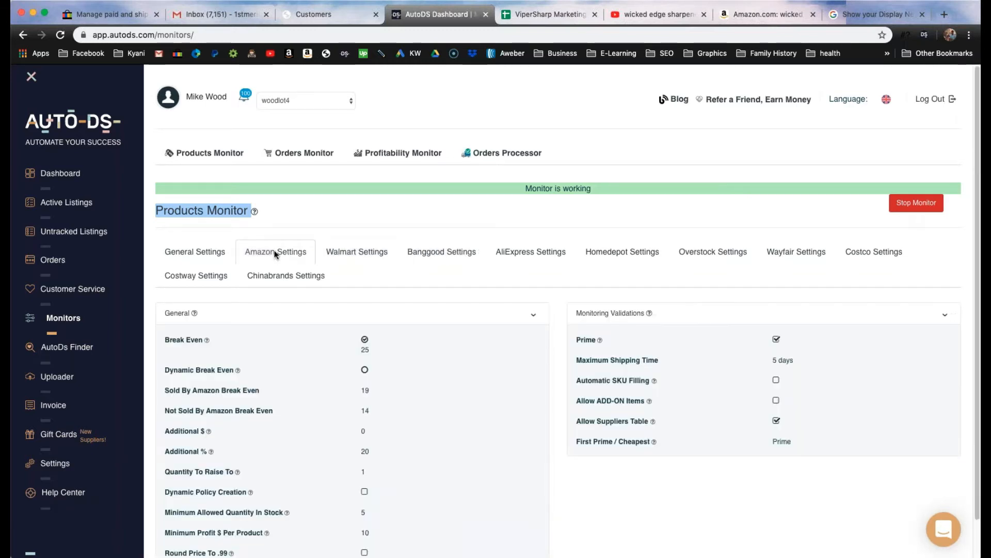
left_click(366, 253)
left_click(432, 256)
left_click(517, 257)
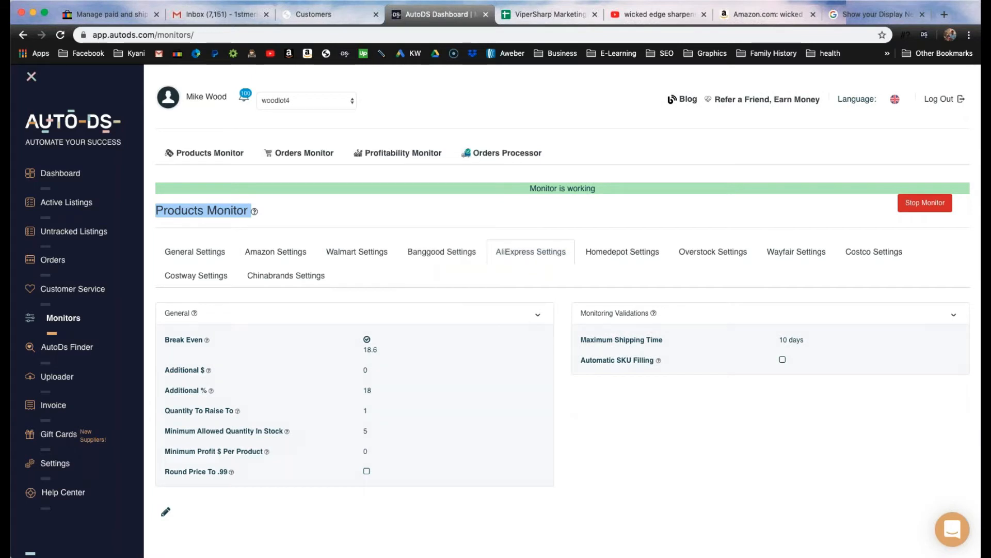
left_click(636, 255)
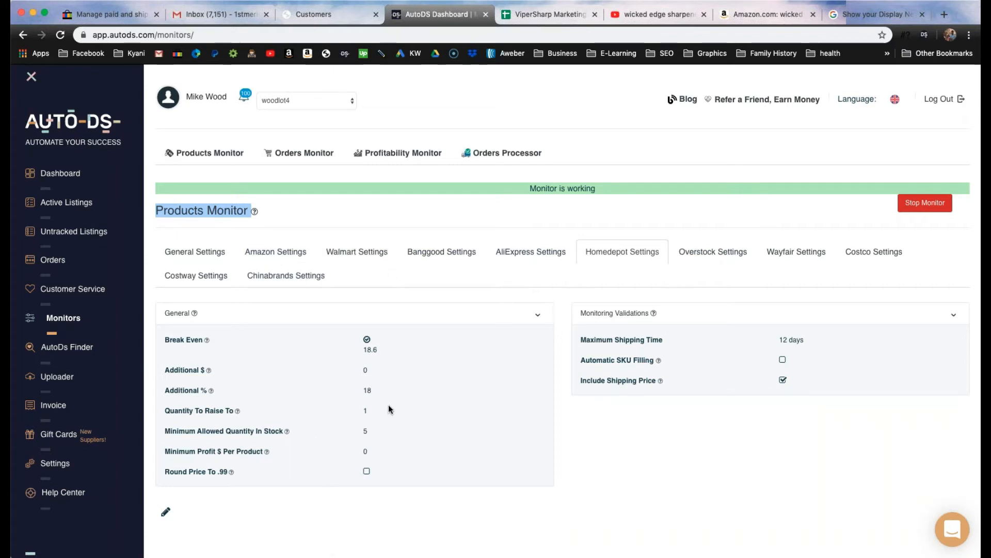
Review the Products Monitor's Amazon settings, including the break-even, quantity and monitoring validation options
left_click(293, 257)
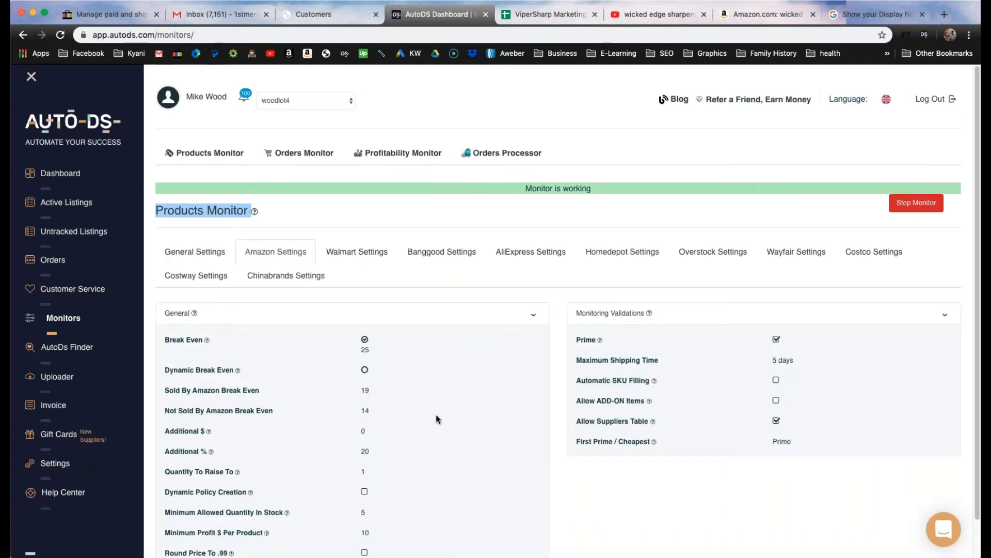
scroll(441, 418, "down", 2)
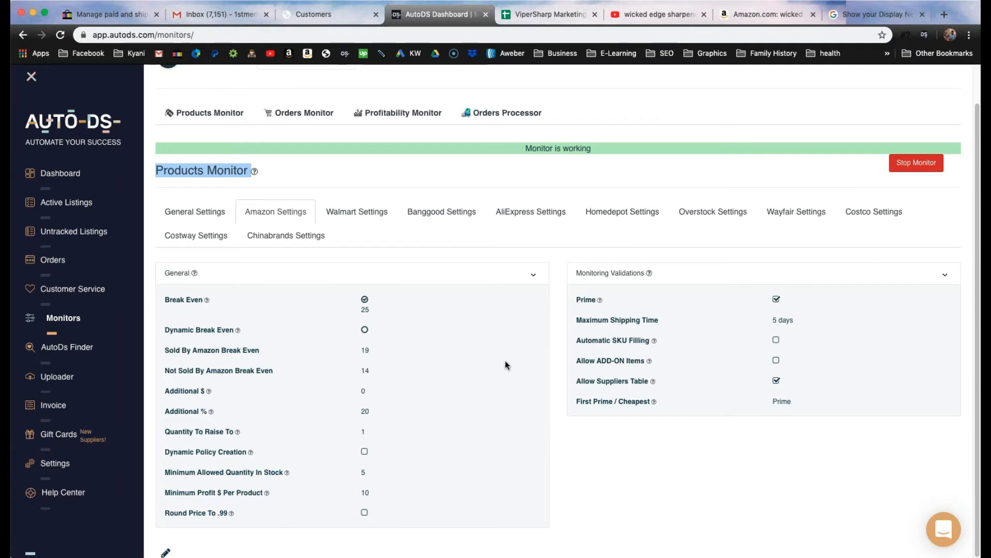
scroll(485, 358, "up", 2)
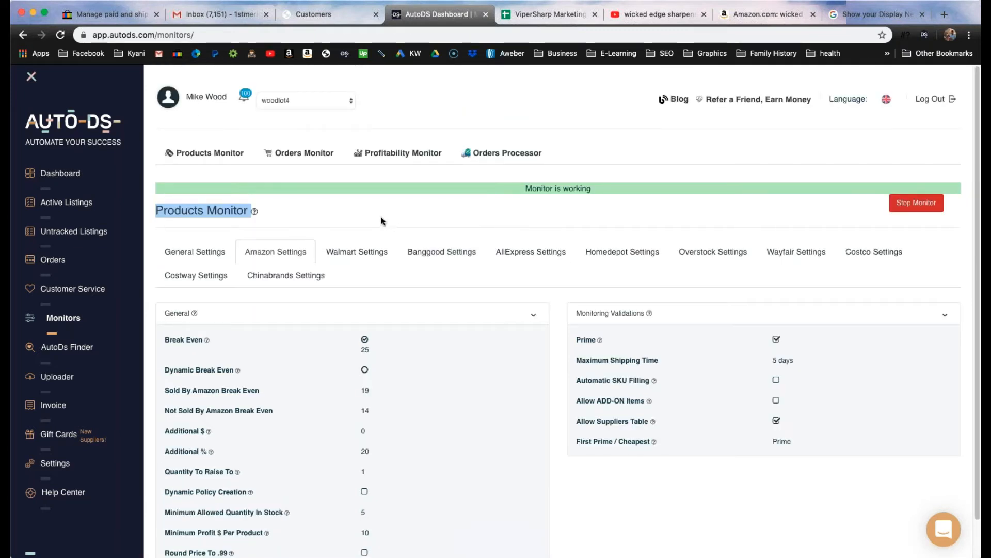
left_click(312, 209)
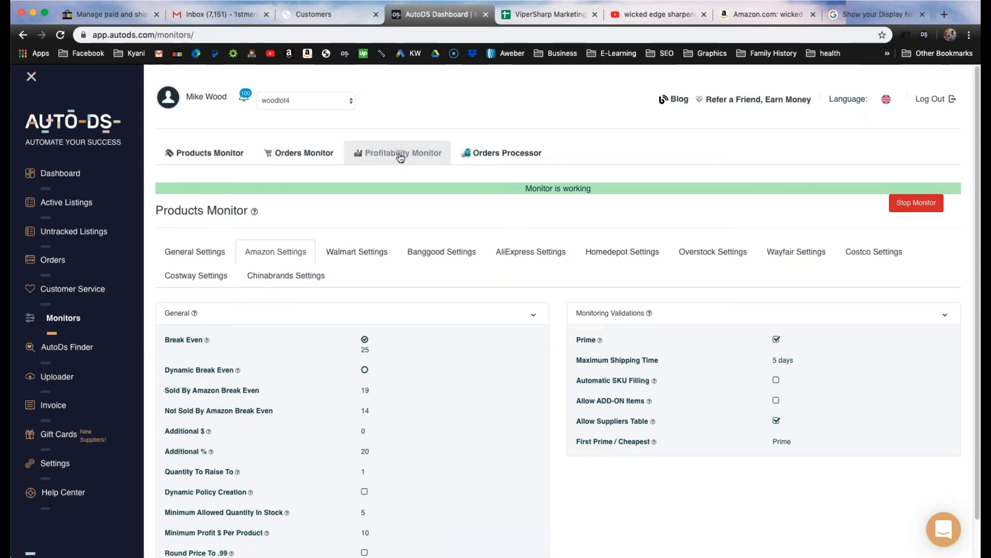
Open the Orders Monitor's general settings for editing and review the options for when a product is sold
left_click(308, 156)
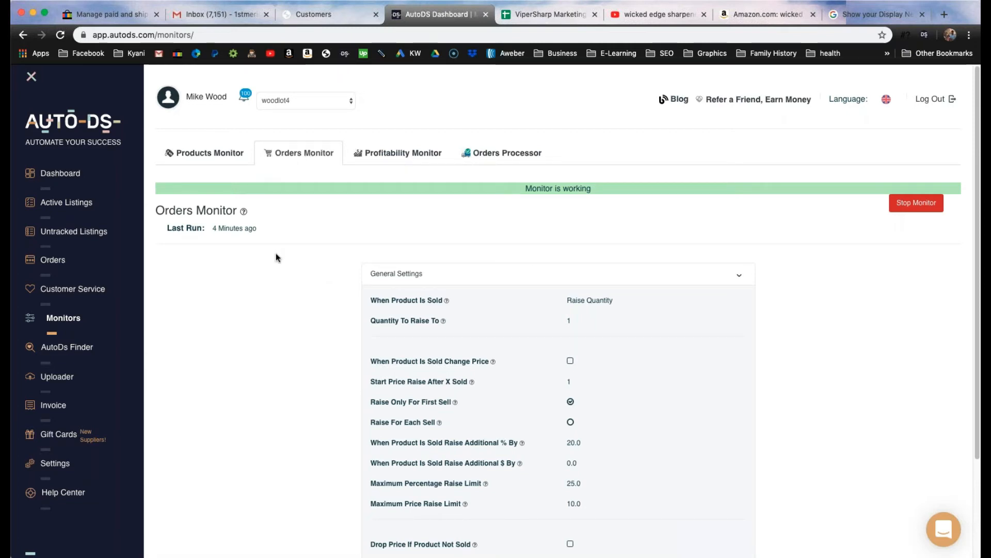
mouse_move(471, 305)
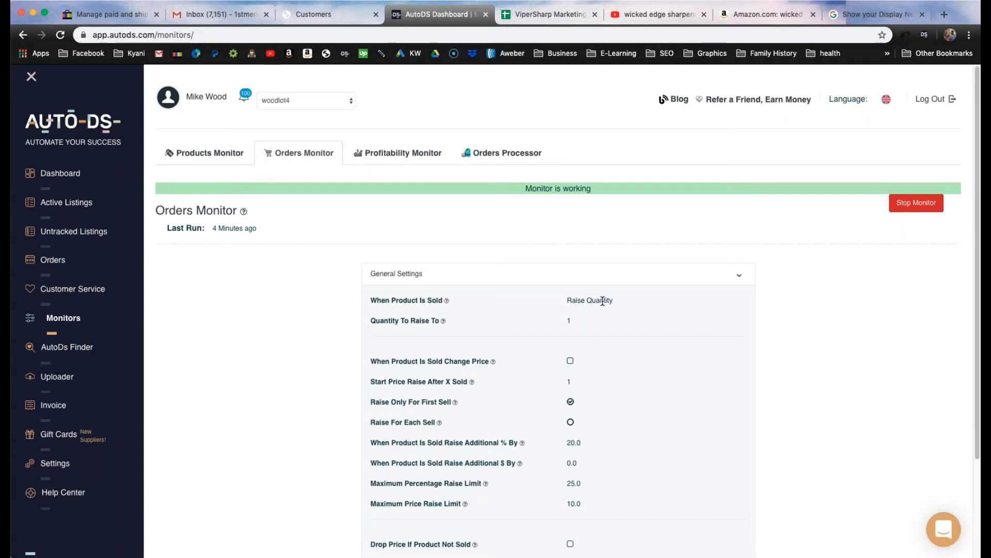
scroll(518, 340, "down", 3)
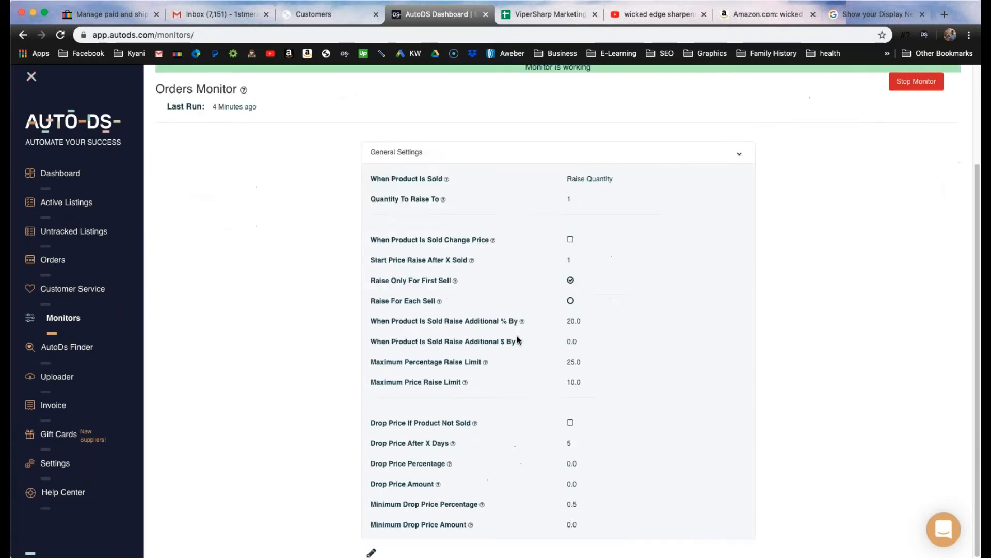
left_click(372, 553)
scroll(350, 527, "down", 3)
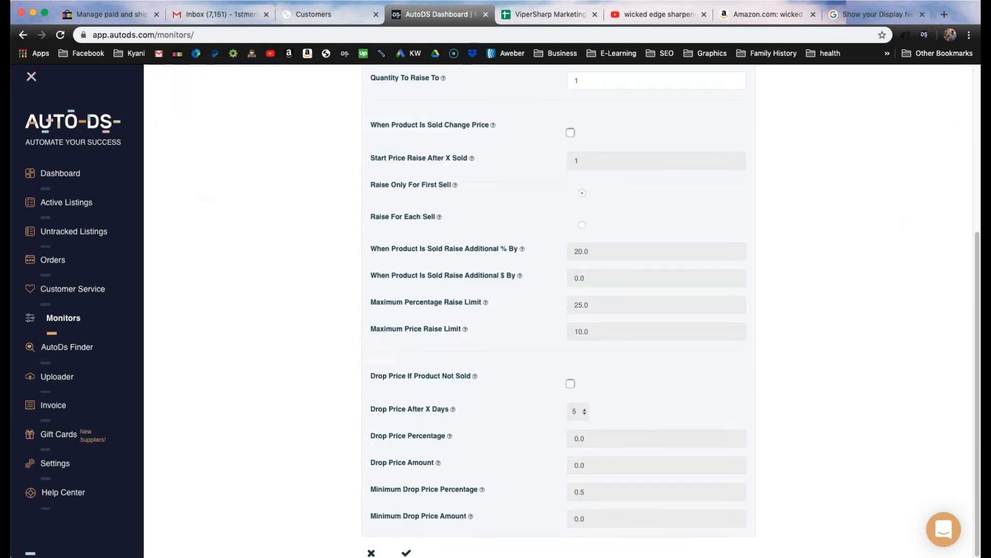
scroll(319, 402, "up", 6)
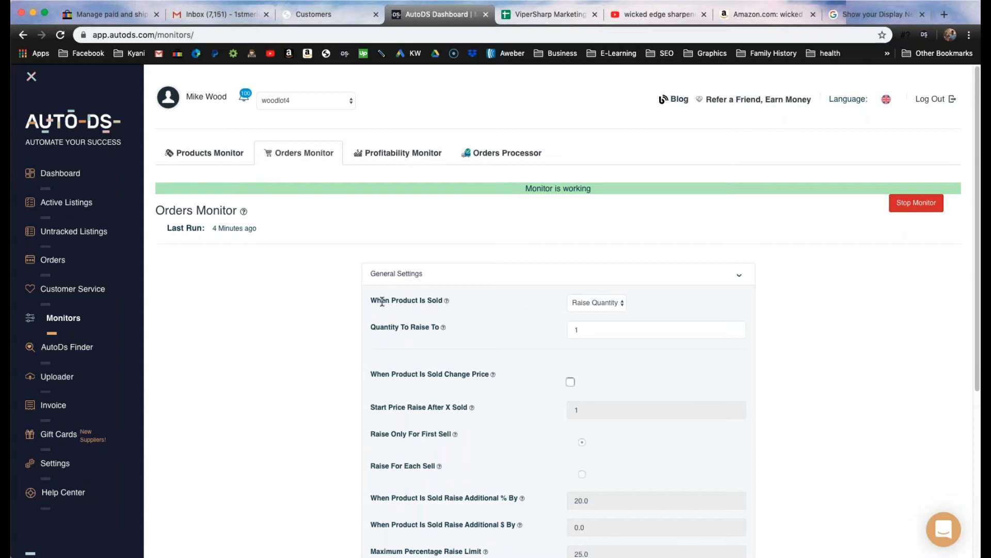
mouse_move(446, 302)
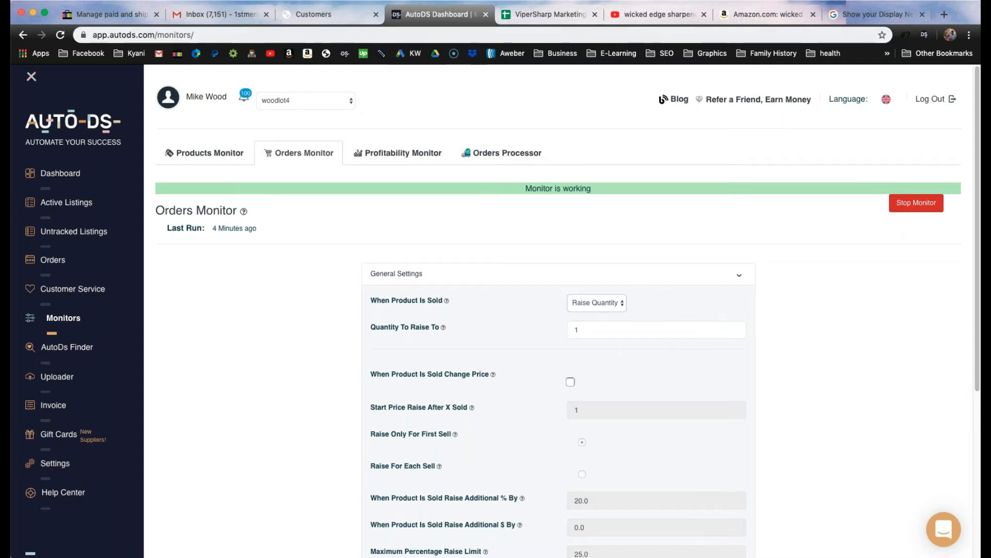
Switch to eBay, open the account's Site Preferences from My eBay and highlight the Selling Preferences heading
left_click(99, 17)
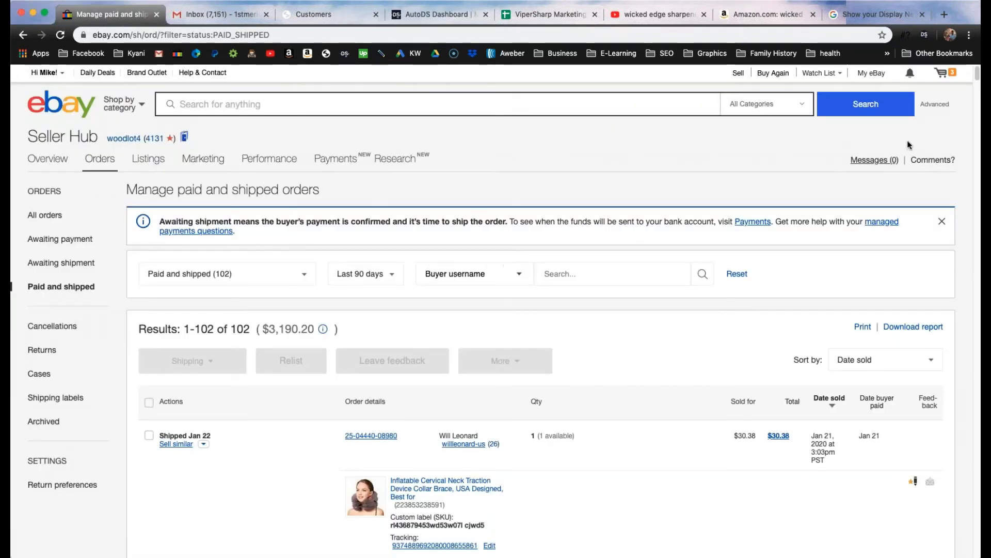
mouse_move(878, 76)
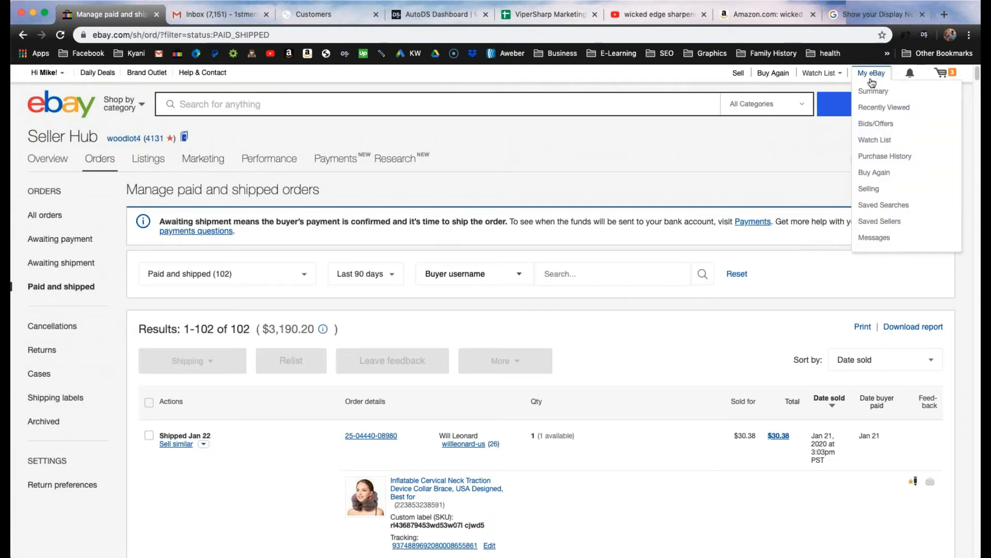
left_click(873, 194)
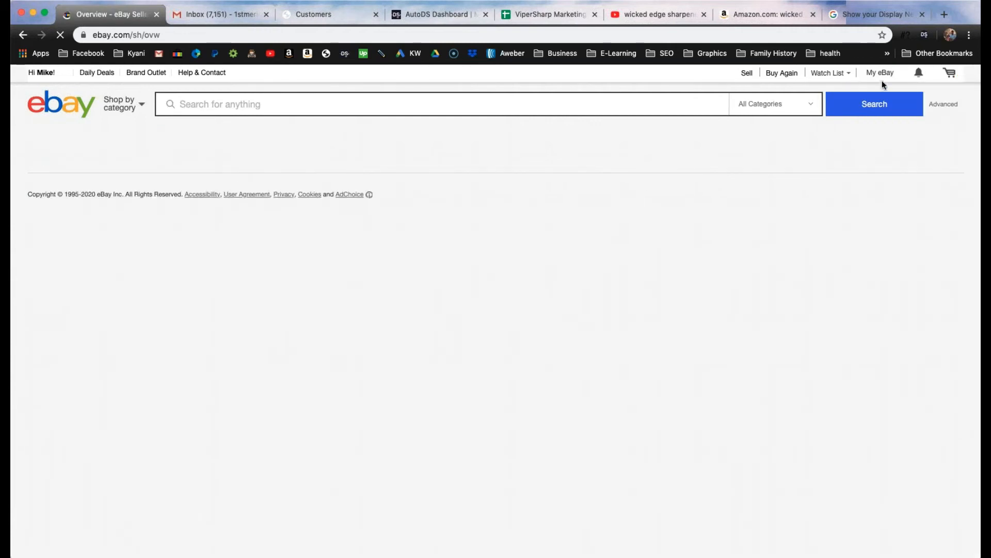
mouse_move(880, 75)
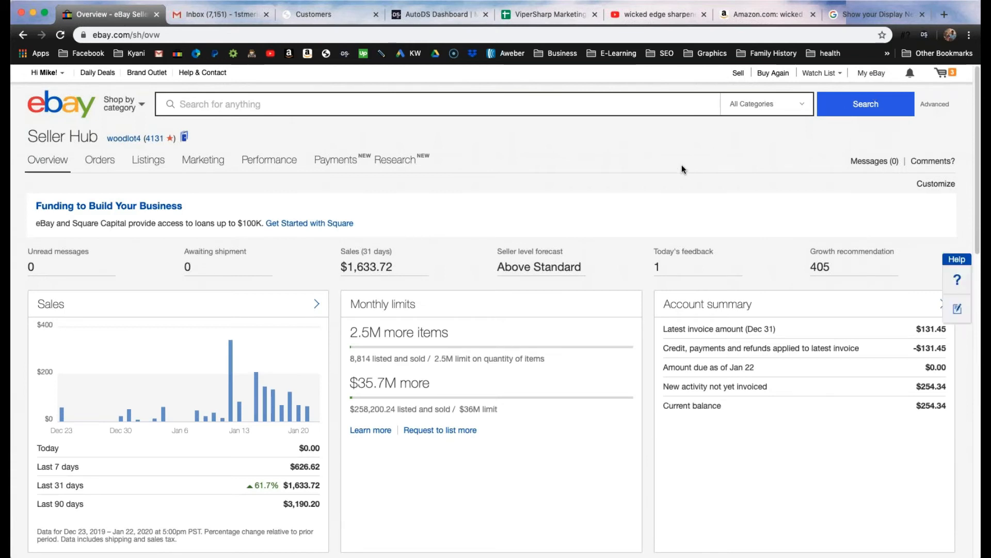
left_click(874, 75)
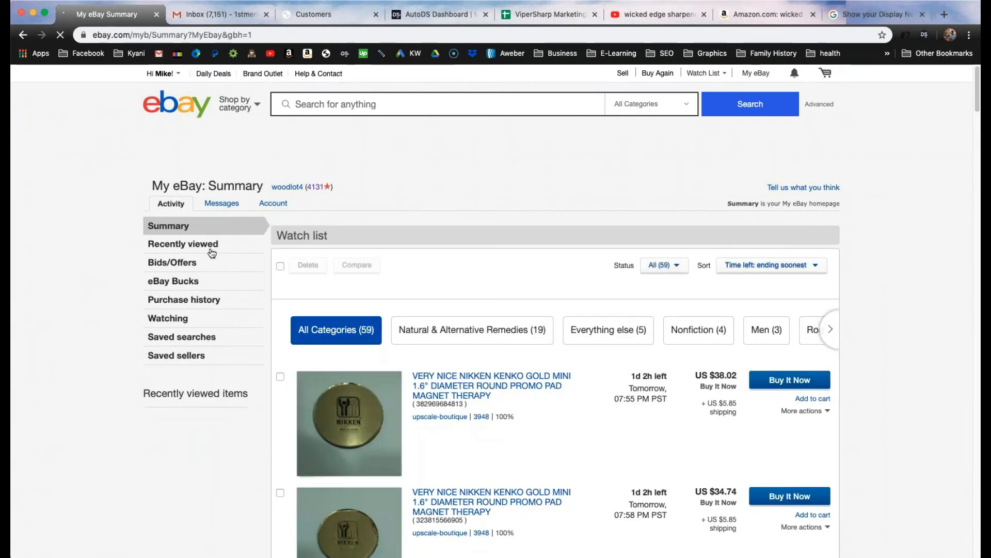
left_click(278, 206)
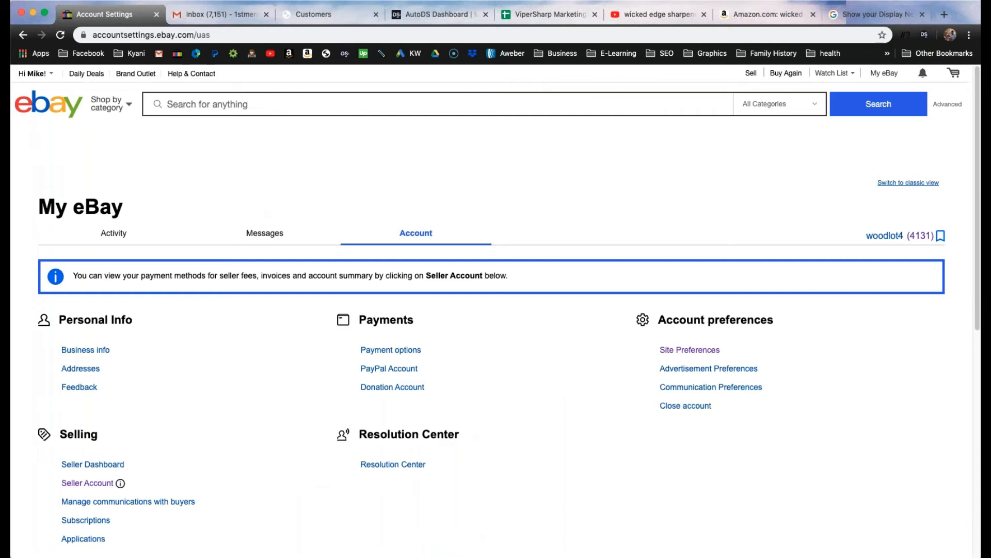
scroll(560, 280, "down", 4)
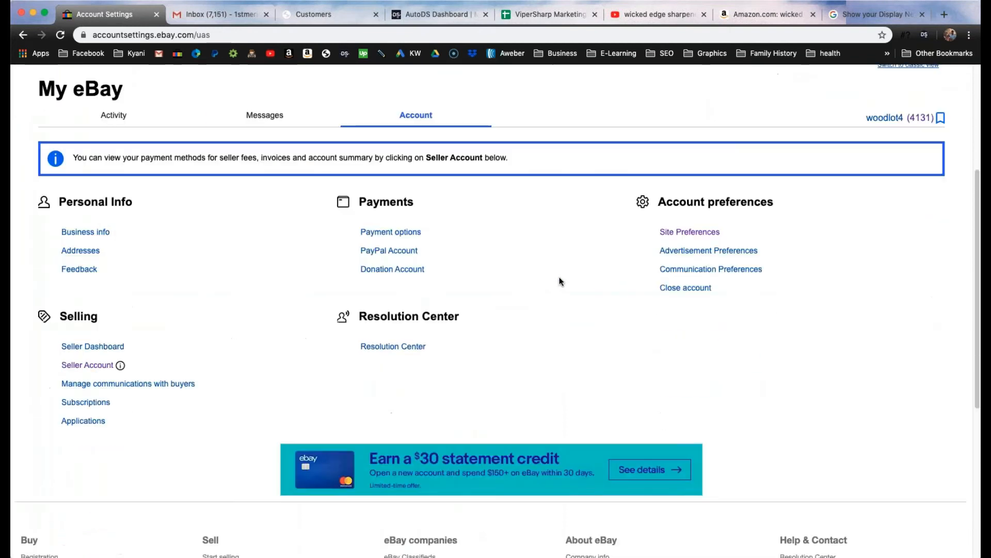
left_click(692, 237)
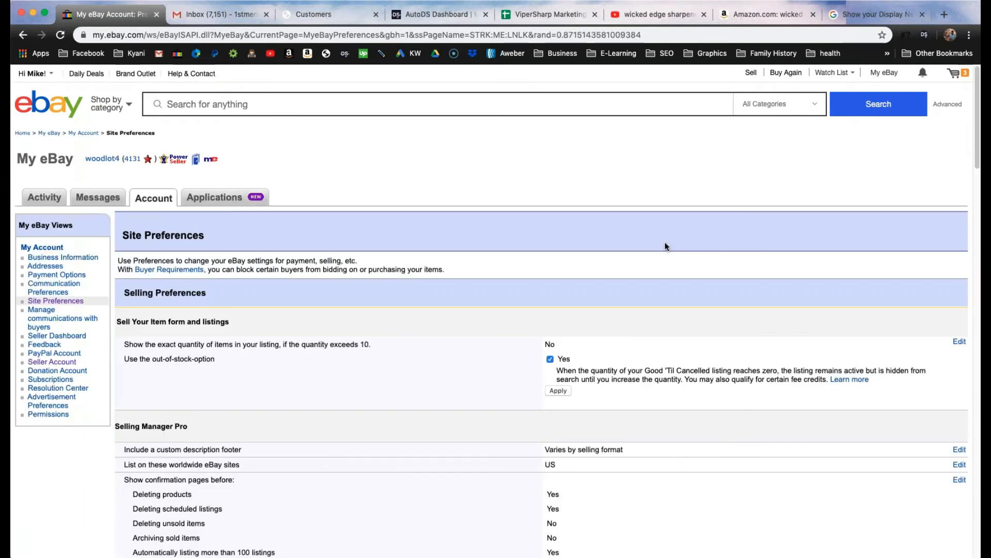
left_click_drag(124, 293, 213, 295)
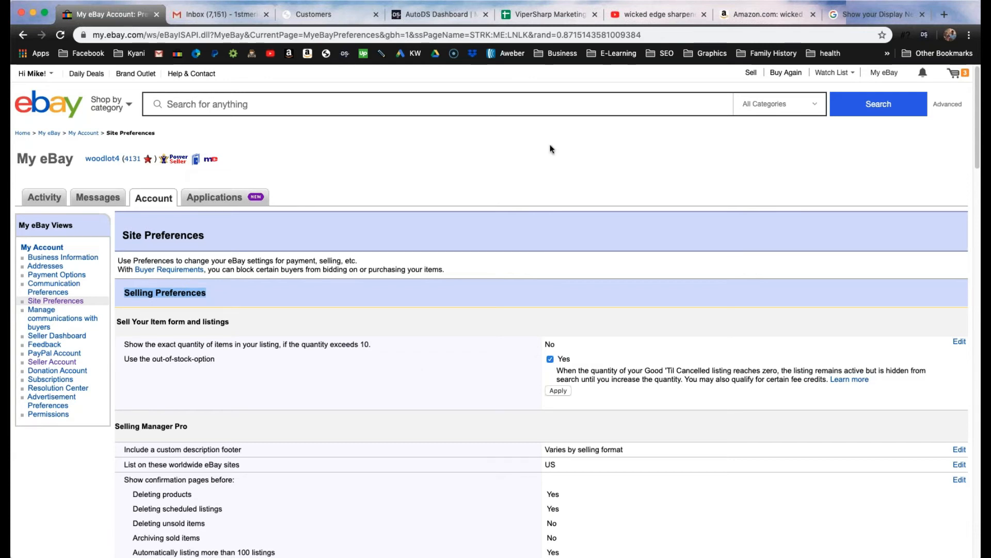
Compare the Orders Monitor's Quantity To Raise To setting in AutoDS with the out-of-stock option in eBay's Site Preferences
left_click(418, 18)
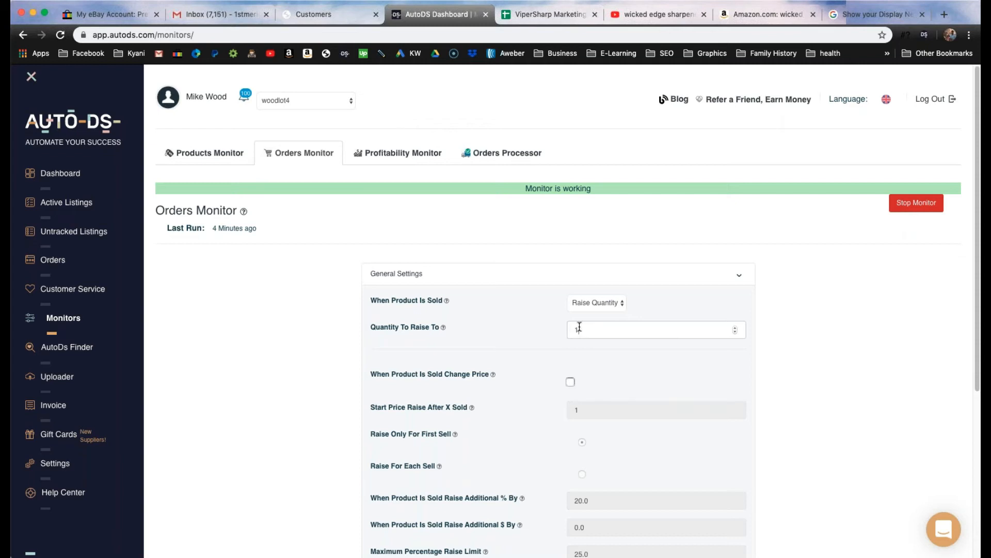
scroll(848, 361, "down", 1)
scroll(847, 360, "down", 3)
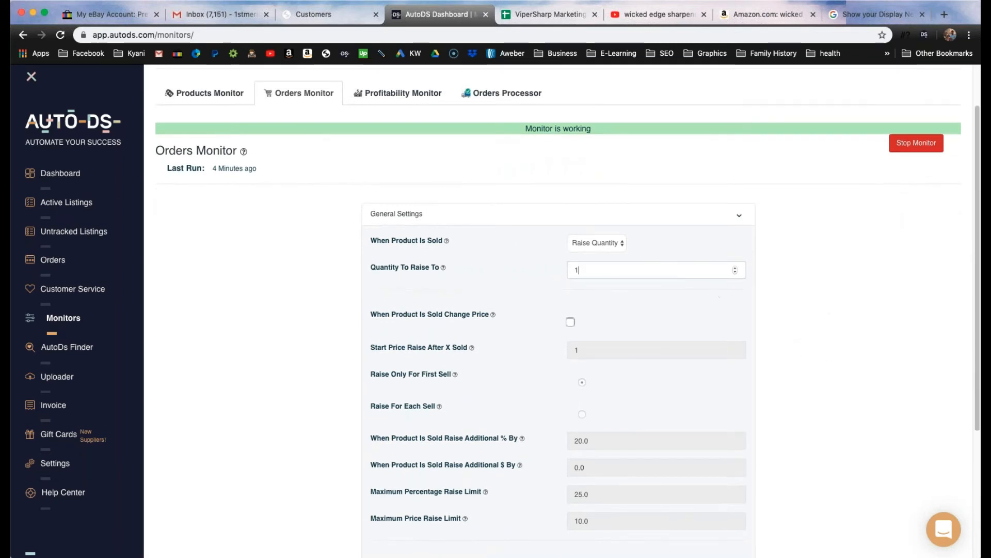
left_click(121, 19)
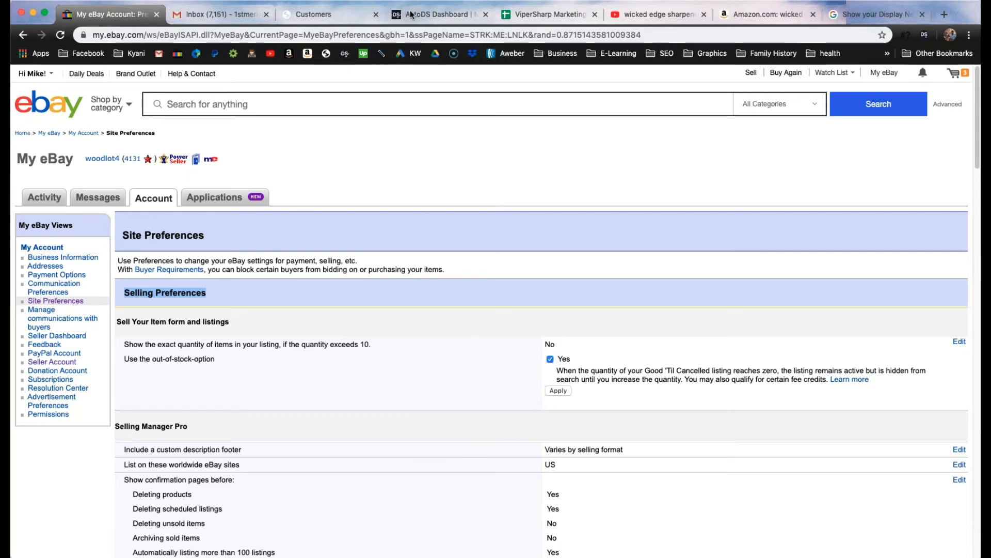
left_click(434, 14)
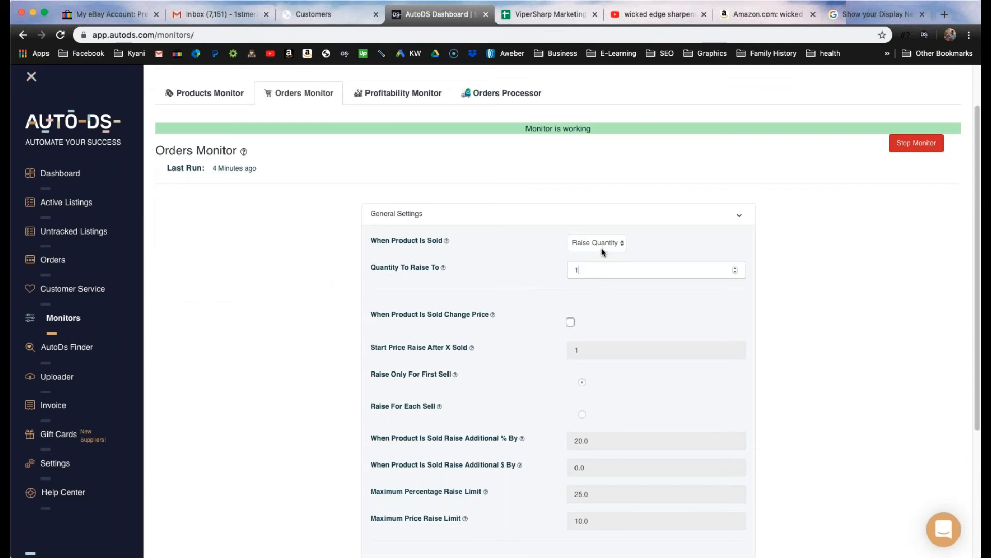
left_click(583, 272)
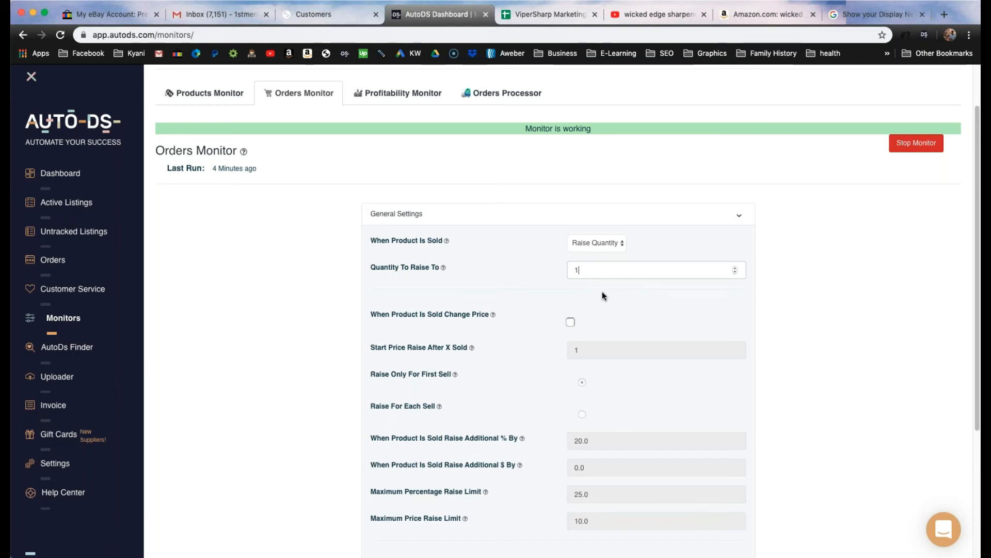
Look over the Orders Monitor's options for changing the price after a sale and dropping it when unsold
mouse_move(493, 315)
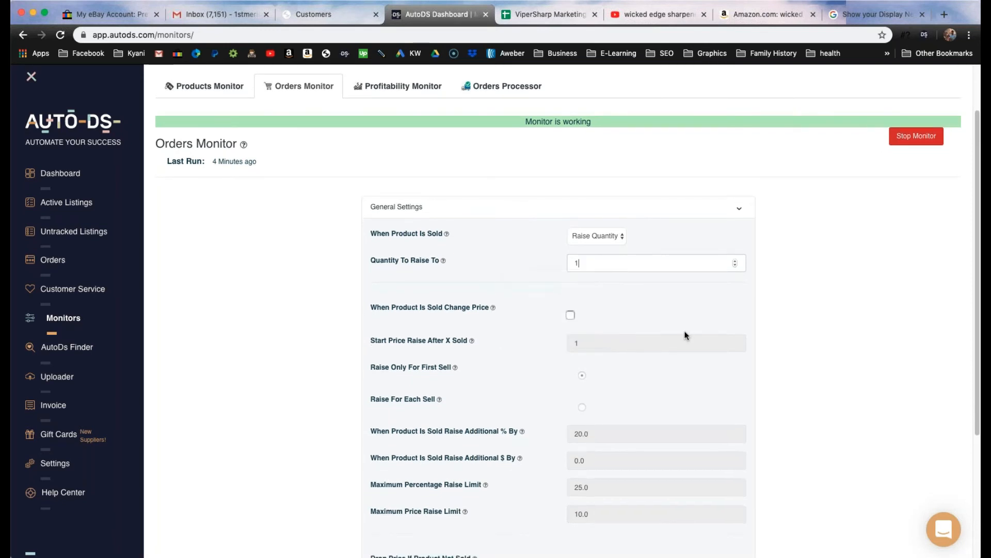
scroll(680, 330, "down", 3)
scroll(679, 328, "down", 1)
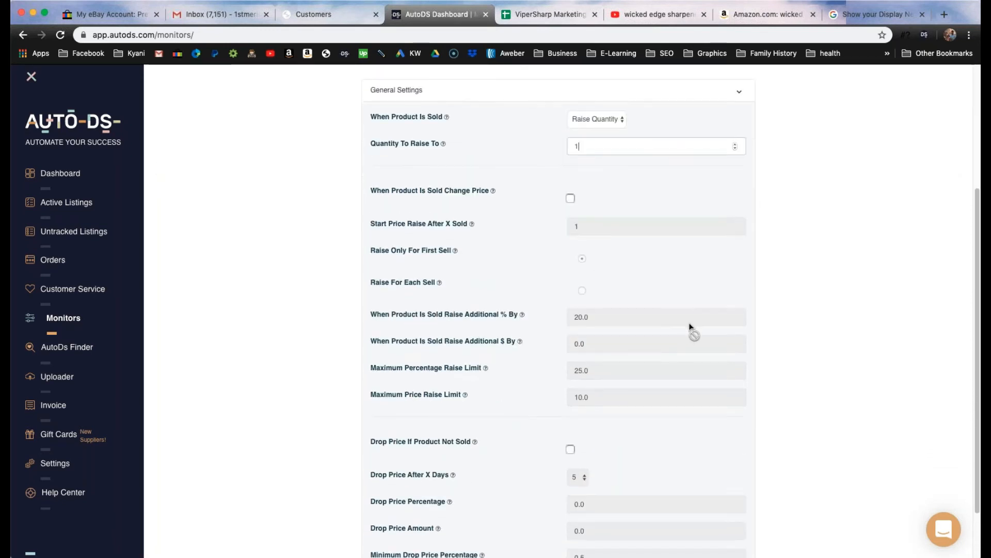
scroll(683, 325, "up", 1)
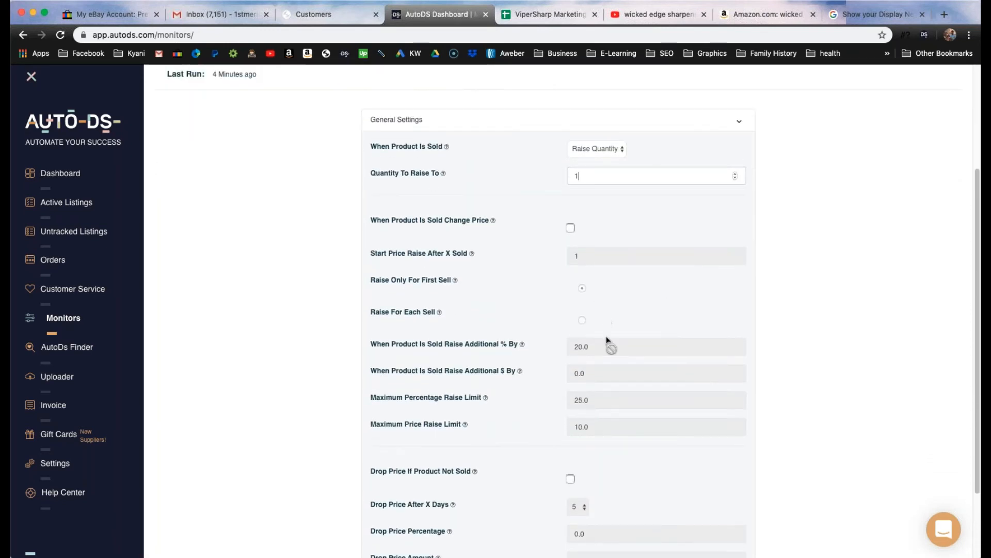
scroll(532, 293, "up", 3)
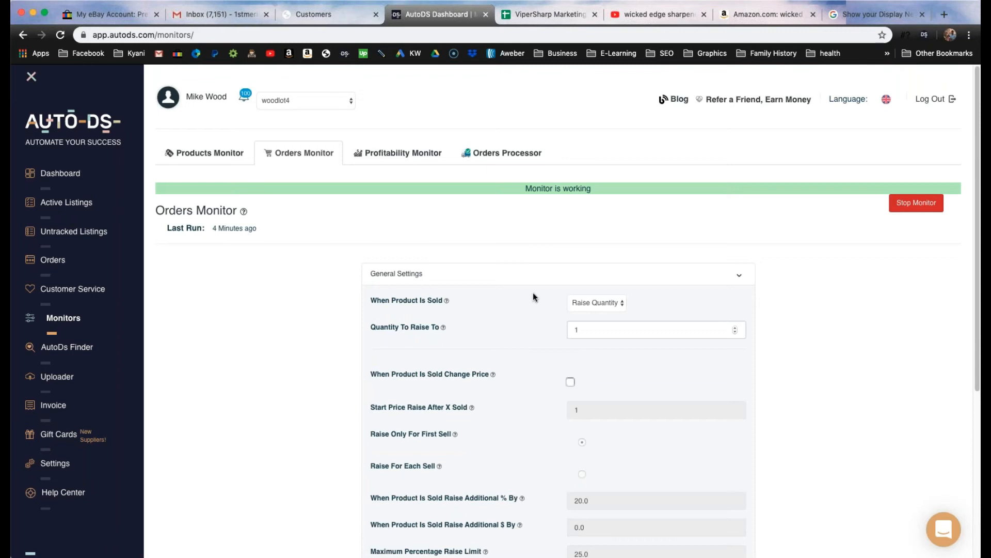
Enable When Product Is Sold Change Price and set Start Price Raise After X Sold to 1
scroll(534, 292, "down", 1)
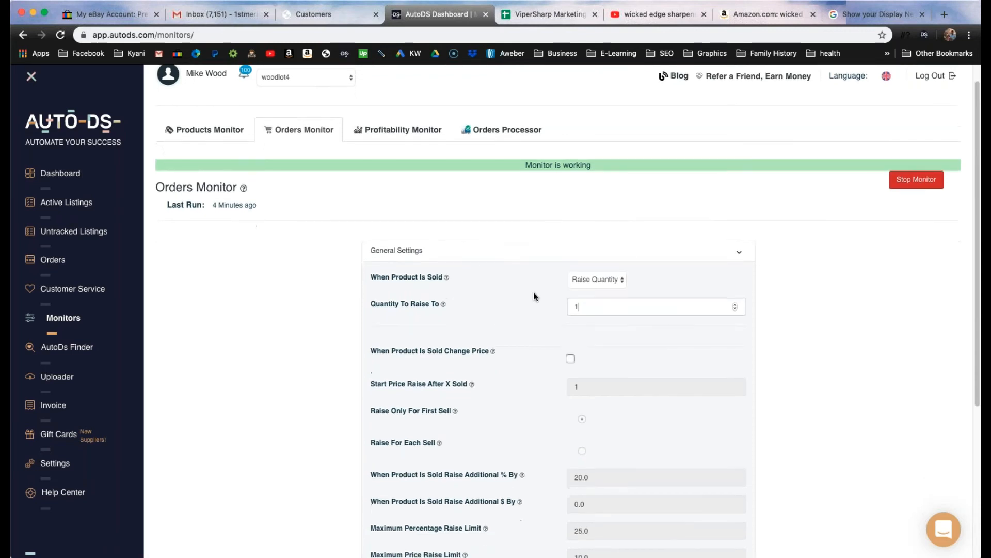
scroll(534, 293, "down", 1)
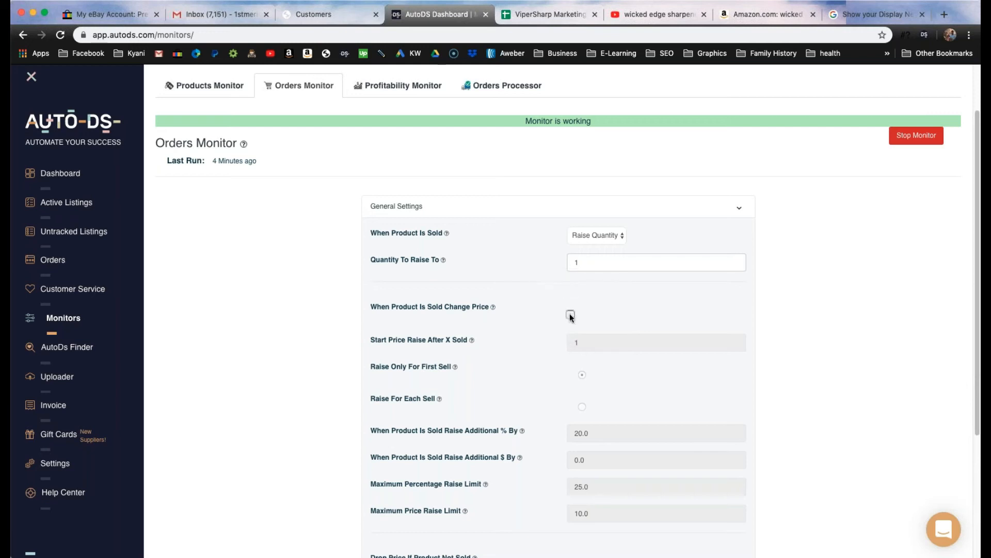
left_click(571, 315)
mouse_move(472, 342)
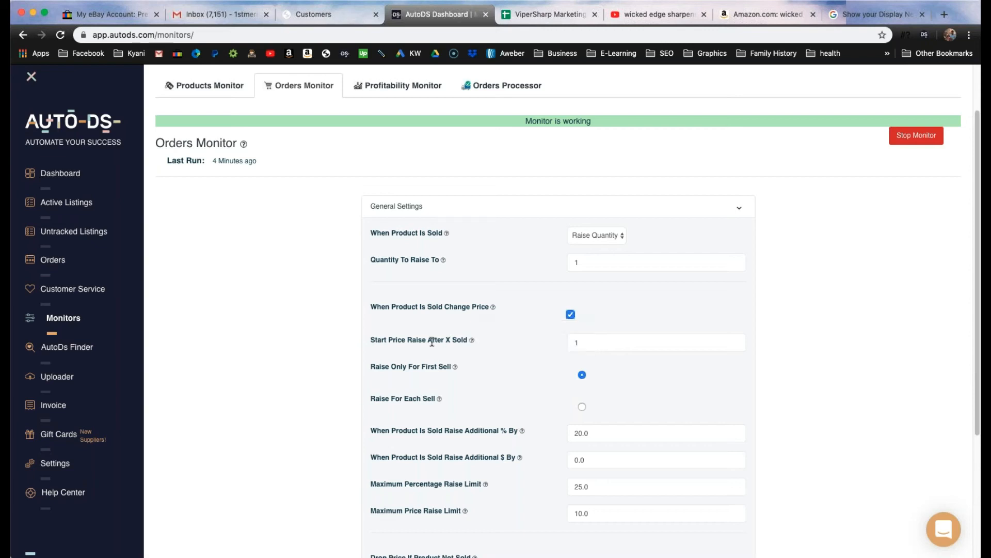
left_click(578, 343)
type("1")
Set When Product Is Sold Raise Additional % By to 22
scroll(544, 345, "down", 3)
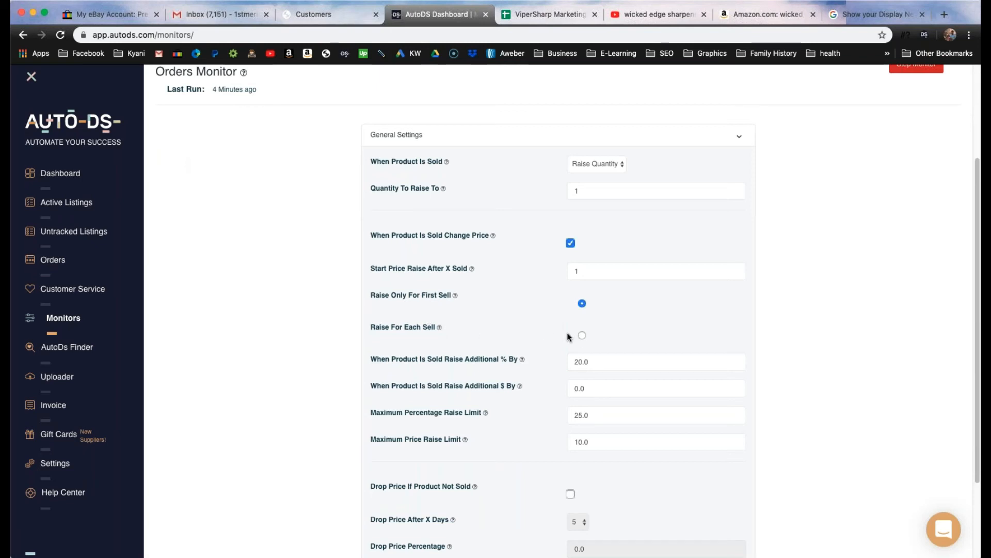
scroll(560, 334, "down", 2)
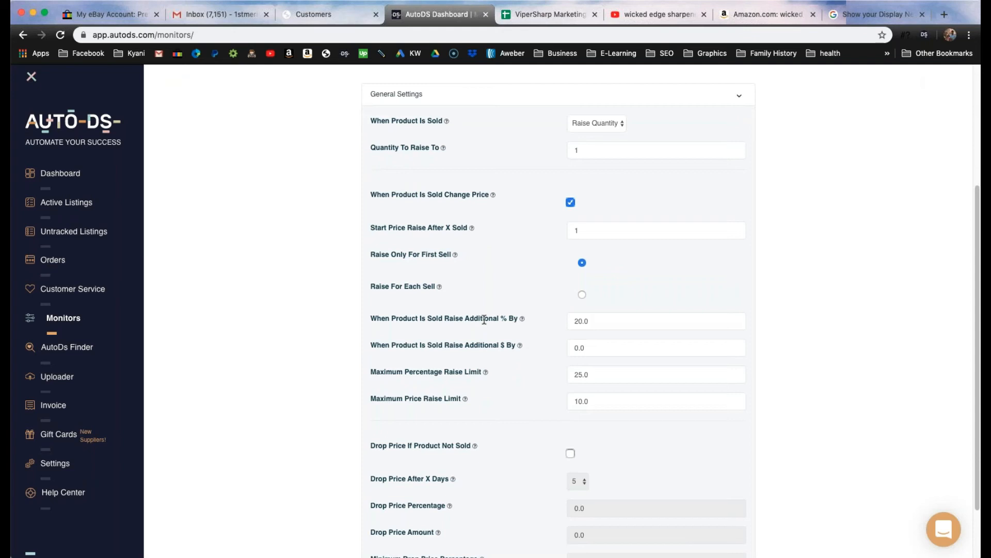
mouse_move(522, 318)
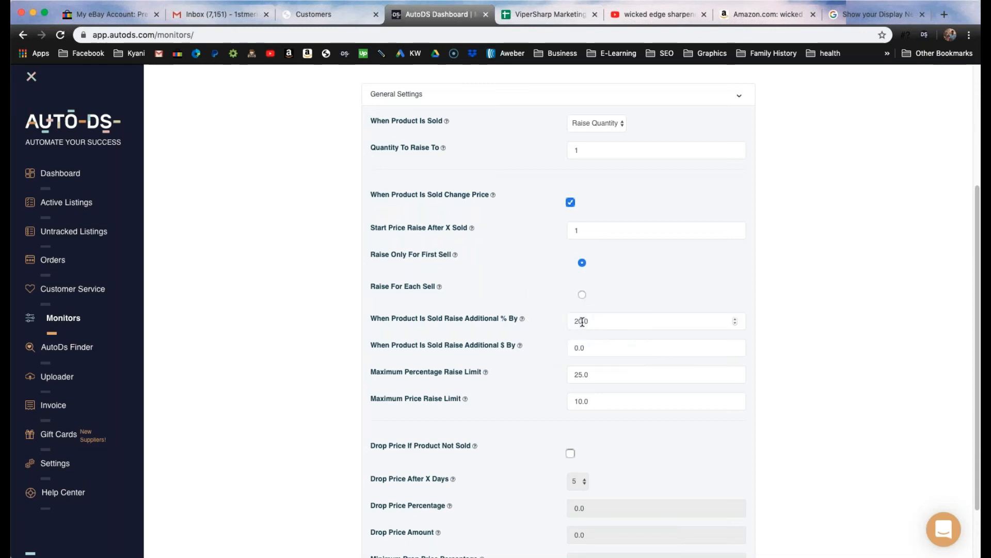
left_click_drag(589, 322, 581, 320)
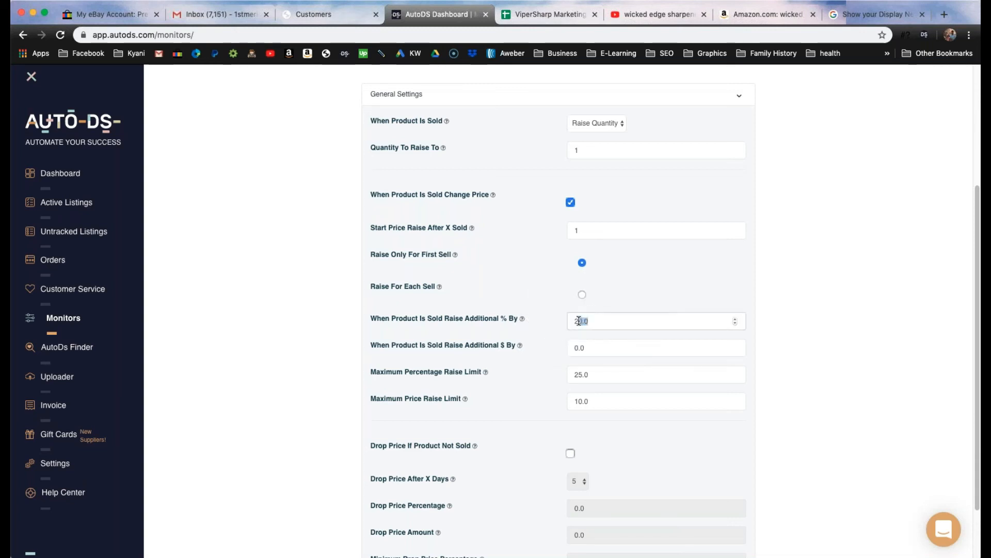
type("22")
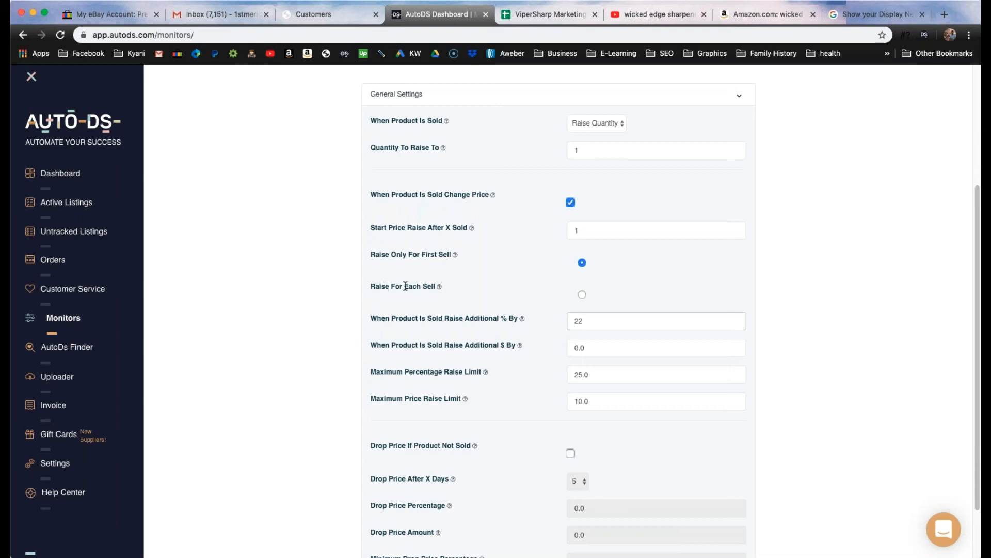
Review the Raise For Each Sell option, the maximum raise limits and the Drop Price If Product Not Sold settings
left_click_drag(385, 286, 437, 286)
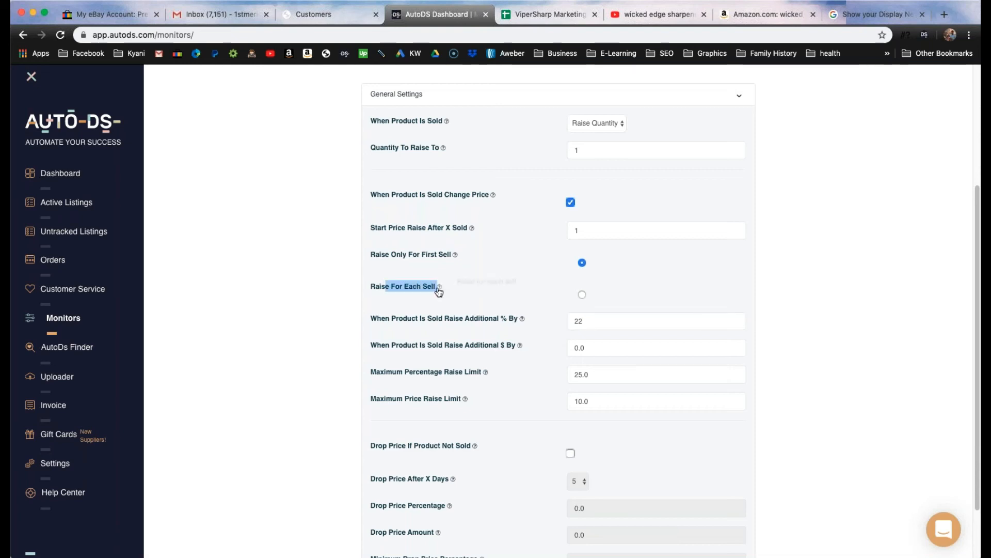
mouse_move(440, 288)
left_click(379, 287)
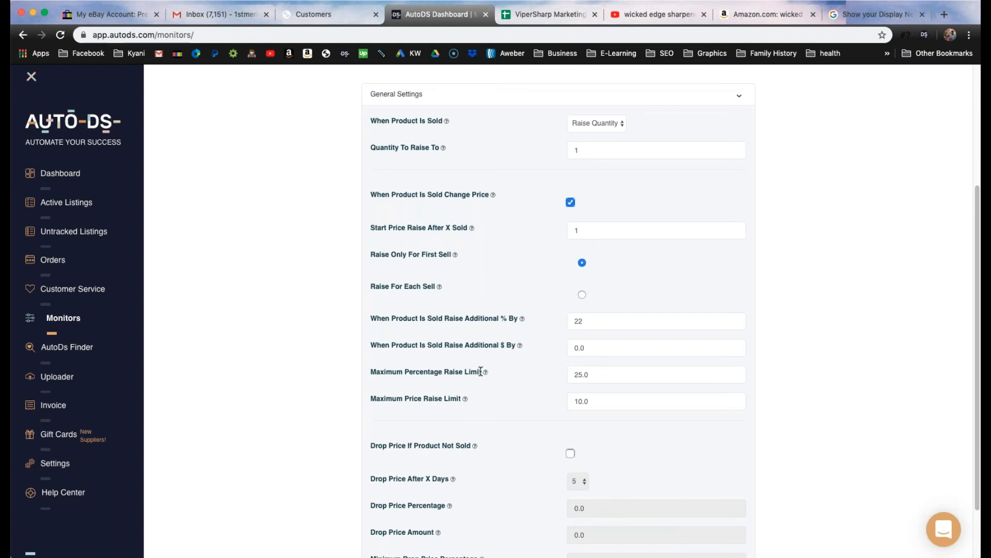
mouse_move(486, 375)
scroll(555, 393, "down", 1)
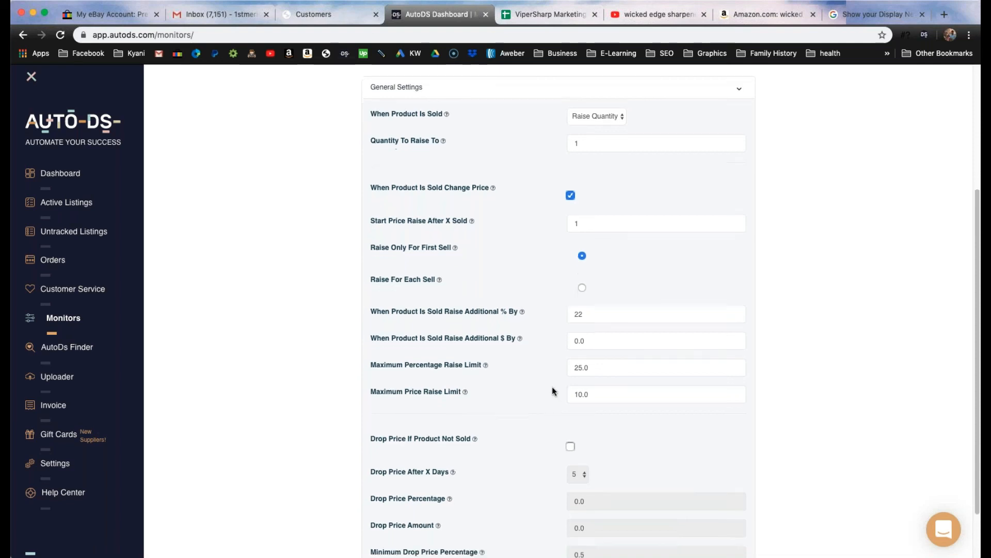
scroll(535, 374, "down", 1)
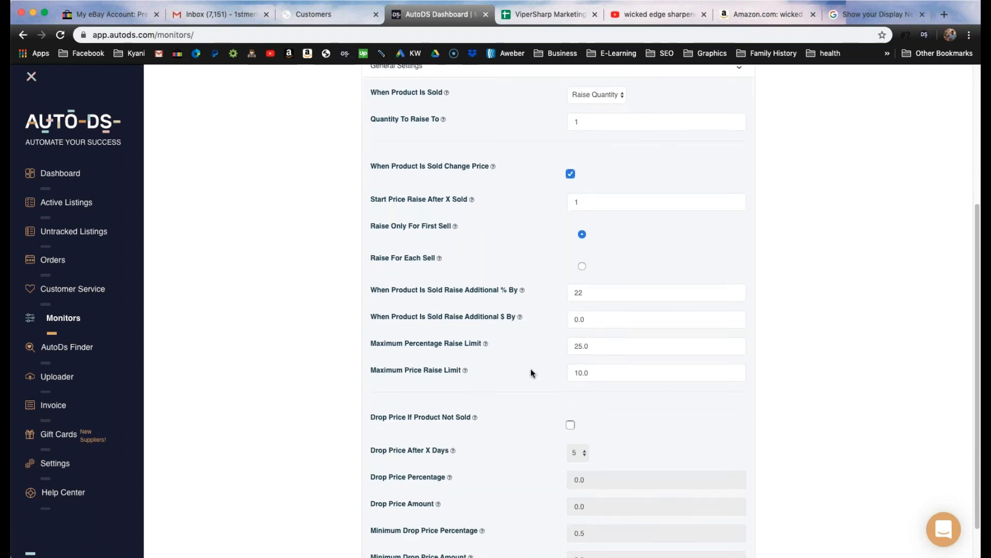
scroll(528, 370, "down", 1)
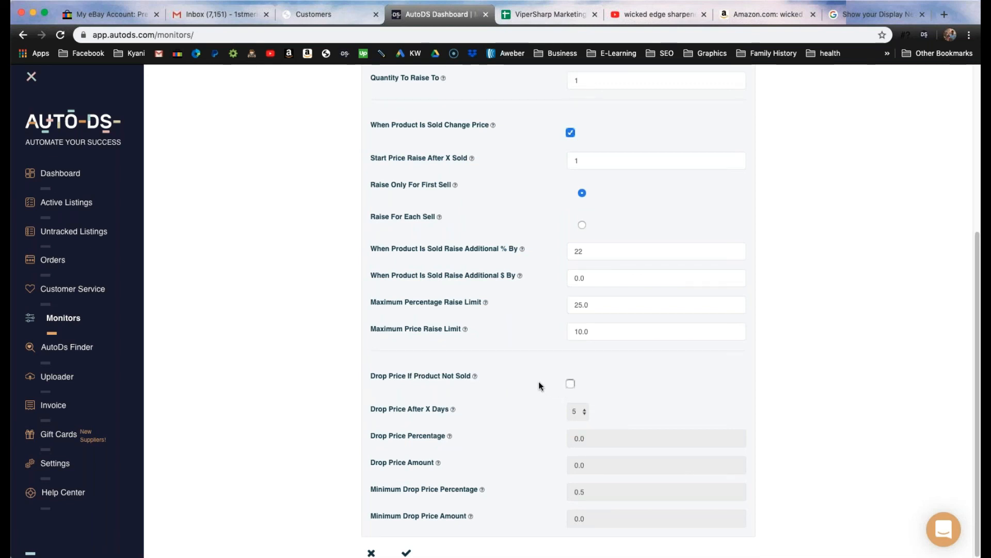
scroll(538, 381, "up", 5)
scroll(495, 349, "down", 5)
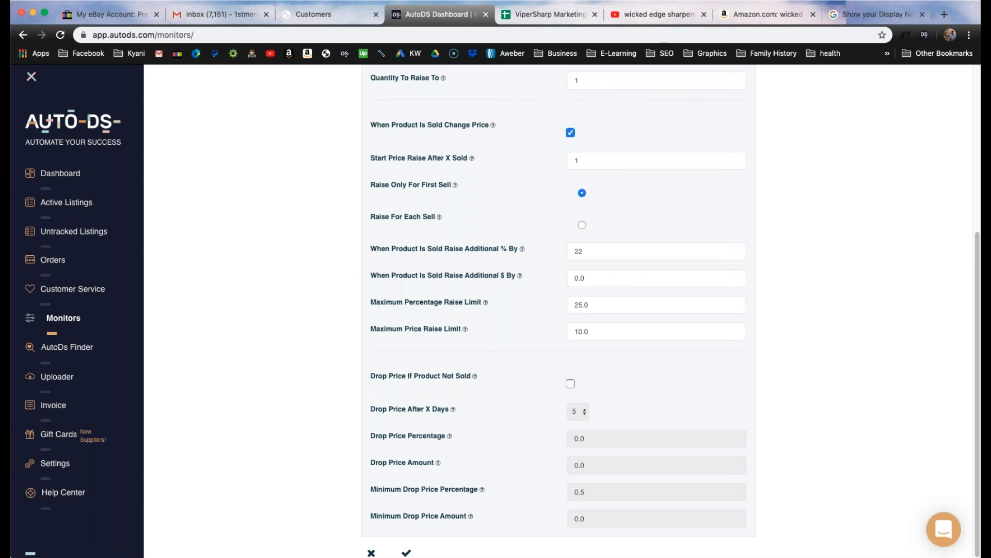
Save the Orders Monitor's edited general settings, confirm the change and check the saved values
left_click(408, 553)
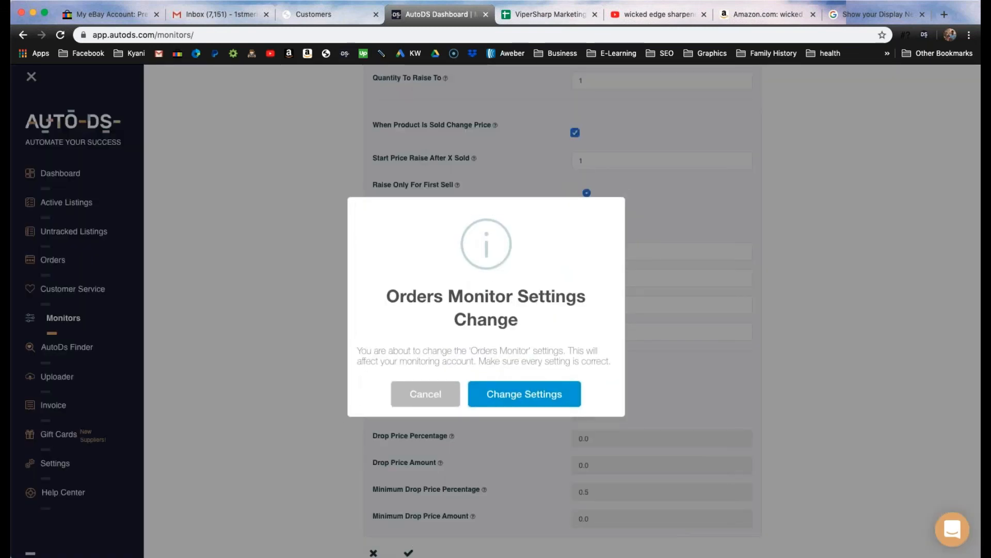
left_click(523, 397)
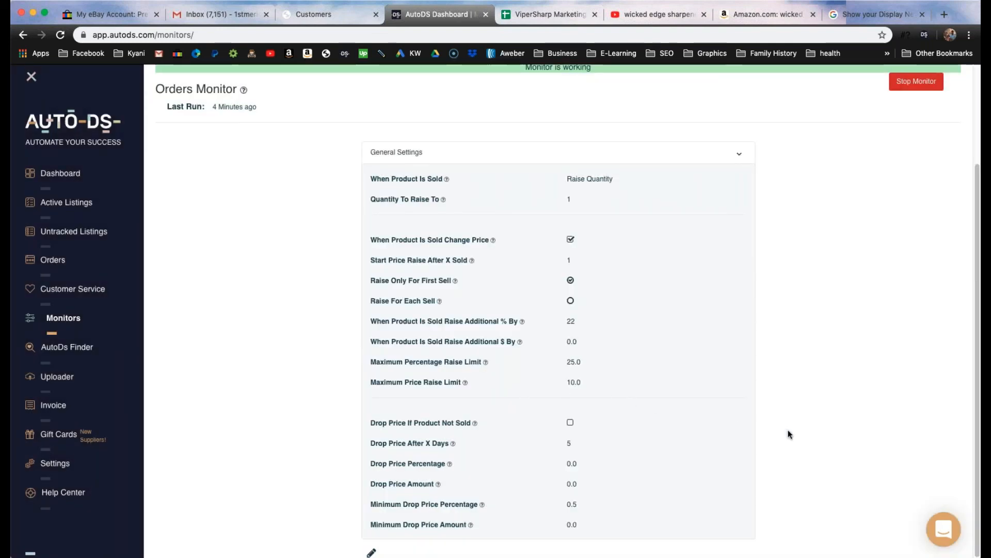
scroll(785, 426, "up", 3)
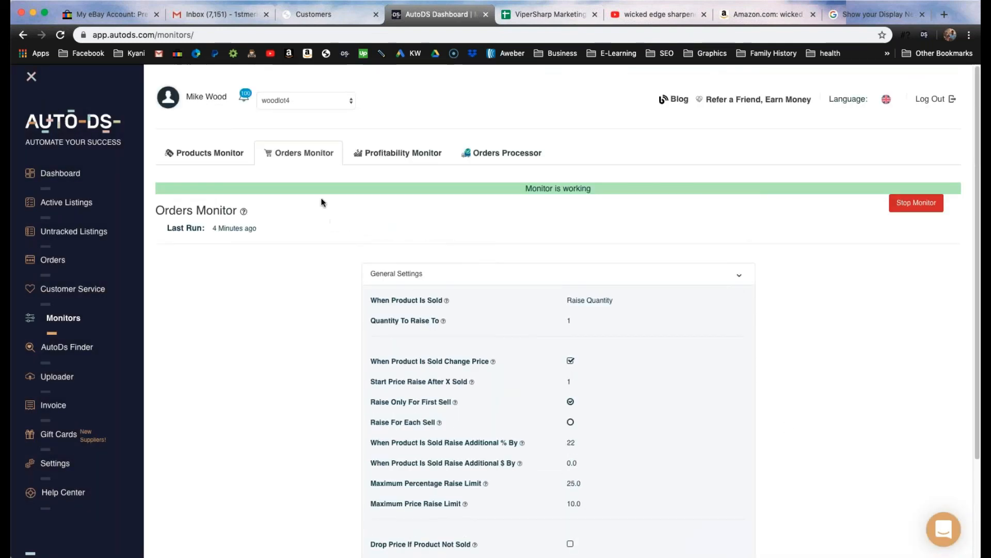
scroll(625, 355, "down", 1)
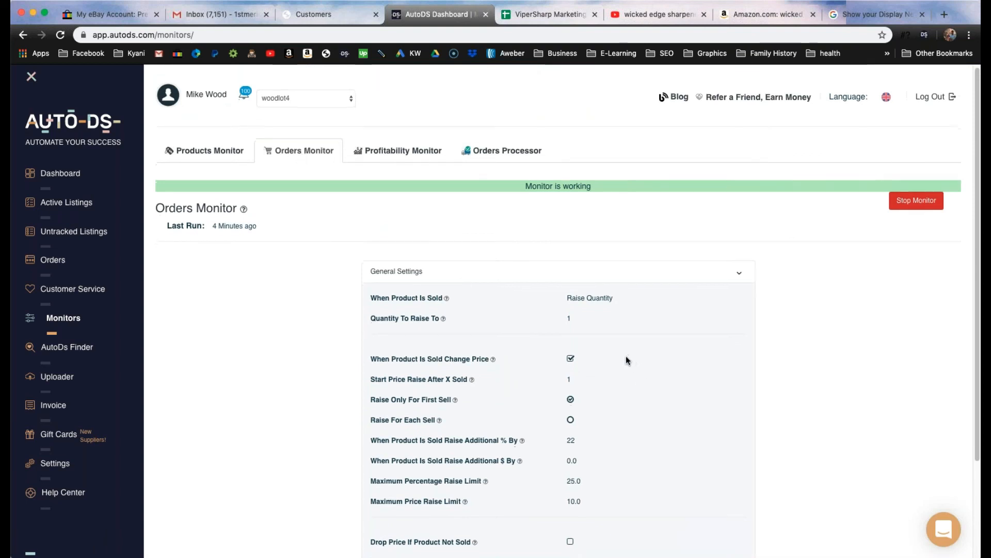